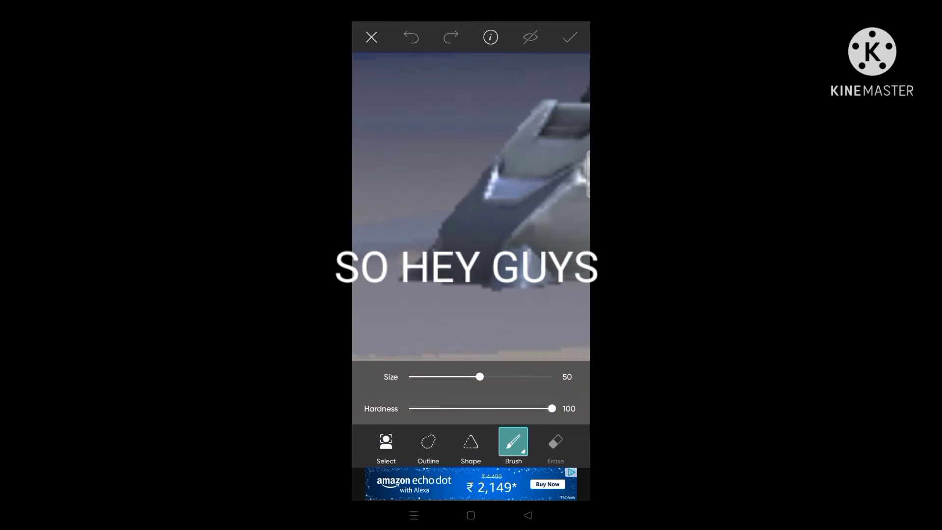
Brush red mask strokes along the robot's leg and lower body edges
{"action": "left_click_drag", "start_coordinate": [521, 161], "coordinate": [554, 104]}
{"action": "left_click", "coordinate": [556, 443]}
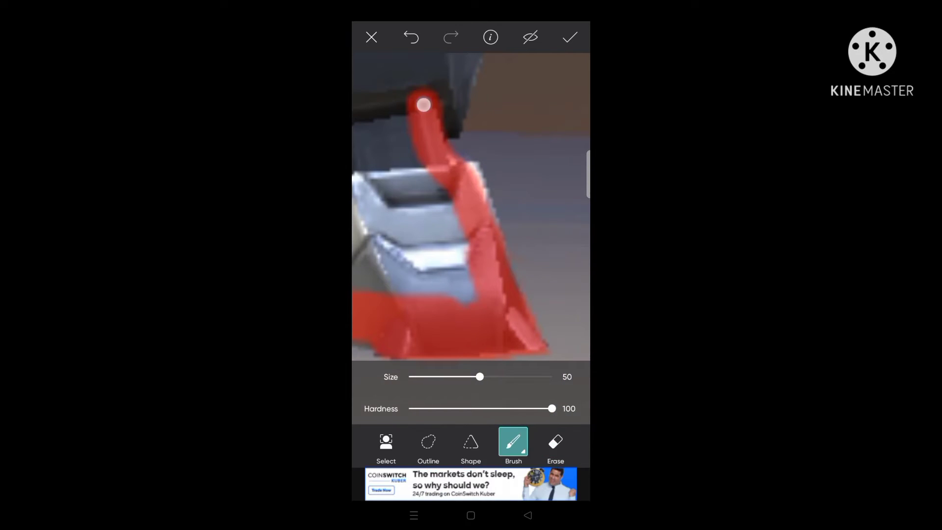
{"action": "left_click_drag", "start_coordinate": [467, 178], "coordinate": [468, 254]}
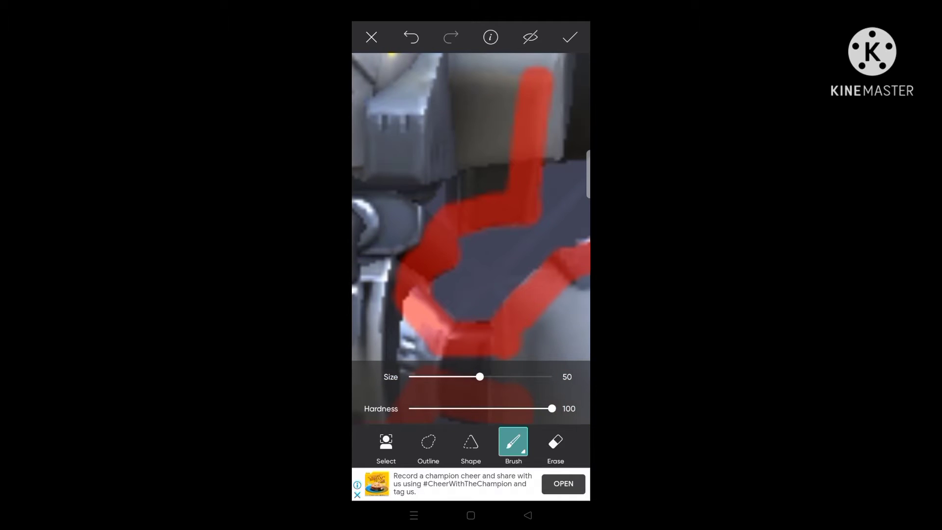
Trace the red mask around the robot's arm cannon
{"action": "left_click", "coordinate": [556, 441]}
{"action": "left_click", "coordinate": [513, 442]}
{"action": "mouse_move", "coordinate": [515, 194]}
{"action": "left_mouse_down"}
{"action": "mouse_move", "coordinate": [547, 97]}
{"action": "mouse_move", "coordinate": [519, 239]}
{"action": "mouse_move", "coordinate": [449, 309]}
{"action": "left_mouse_up"}
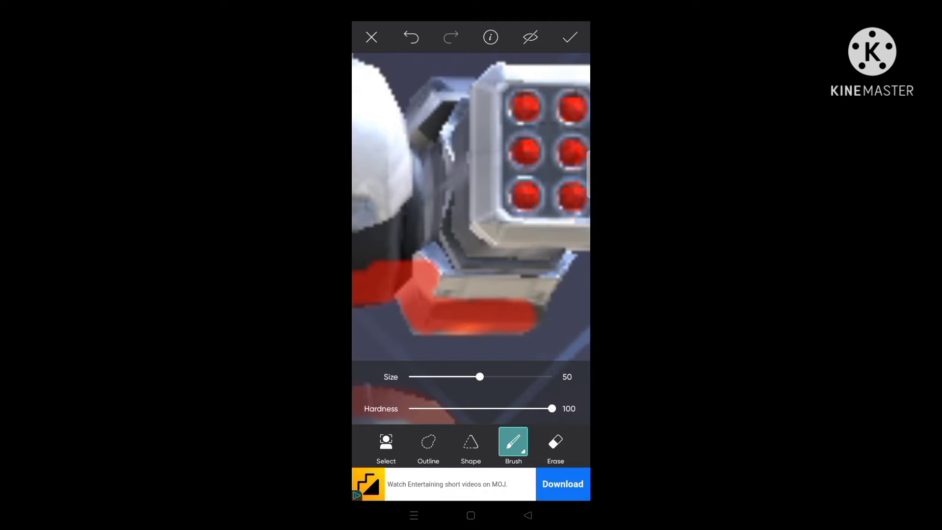
{"action": "mouse_move", "coordinate": [547, 284]}
{"action": "left_mouse_down"}
{"action": "mouse_move", "coordinate": [516, 269]}
{"action": "mouse_move", "coordinate": [390, 134]}
{"action": "left_mouse_up"}
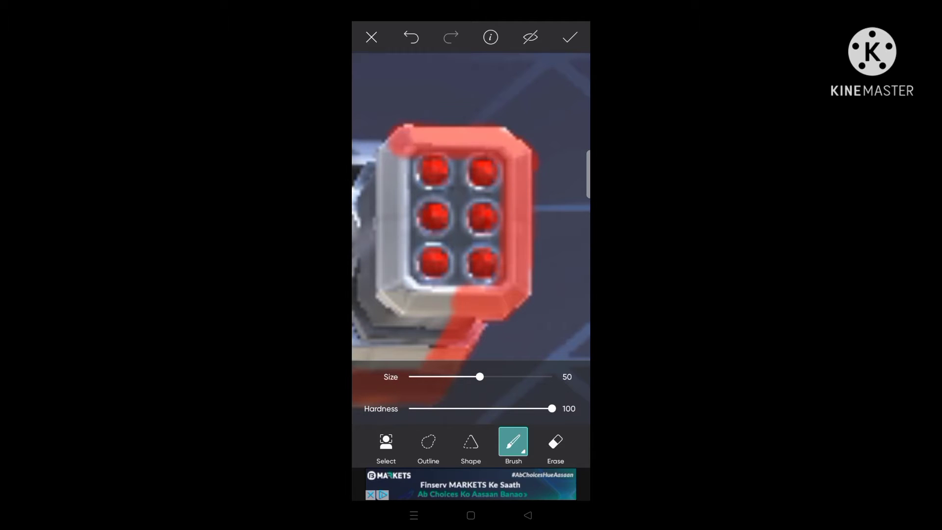
Paint the mask along the shoulder's right and top edges and the robot's top edge
{"action": "left_click_drag", "start_coordinate": [354, 166], "coordinate": [469, 193]}
{"action": "left_click_drag", "start_coordinate": [445, 134], "coordinate": [471, 221]}
{"action": "left_click_drag", "start_coordinate": [527, 243], "coordinate": [460, 137]}
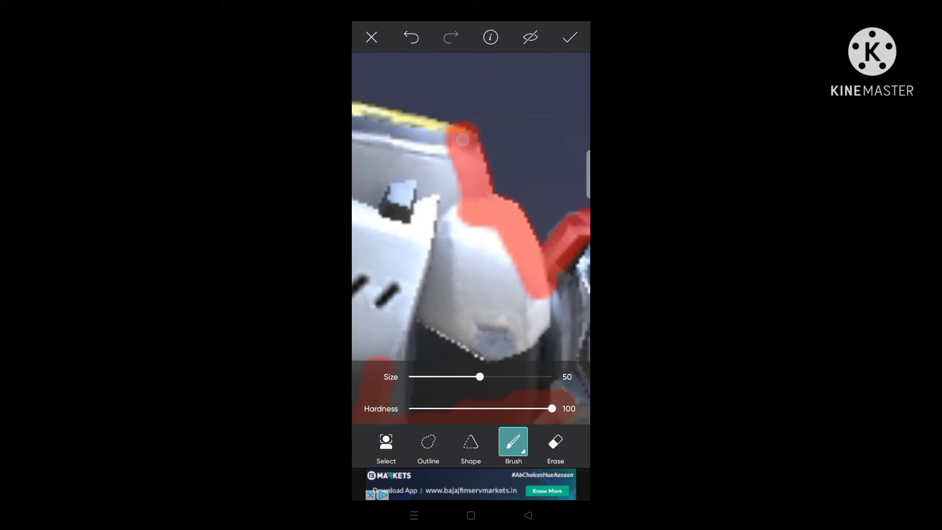
{"action": "left_click_drag", "start_coordinate": [471, 185], "coordinate": [441, 258]}
{"action": "left_click_drag", "start_coordinate": [536, 200], "coordinate": [377, 134]}
{"action": "mouse_move", "coordinate": [460, 295]}
{"action": "left_mouse_down"}
{"action": "mouse_move", "coordinate": [452, 200]}
{"action": "mouse_move", "coordinate": [467, 130]}
{"action": "left_mouse_up"}
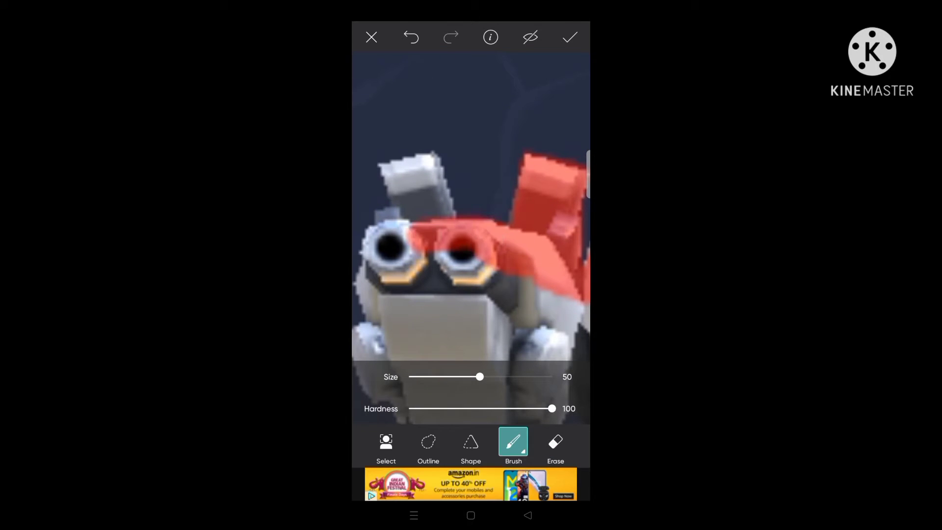
{"action": "mouse_move", "coordinate": [504, 241]}
{"action": "left_mouse_down"}
{"action": "mouse_move", "coordinate": [517, 177]}
{"action": "mouse_move", "coordinate": [478, 159]}
{"action": "left_mouse_up"}
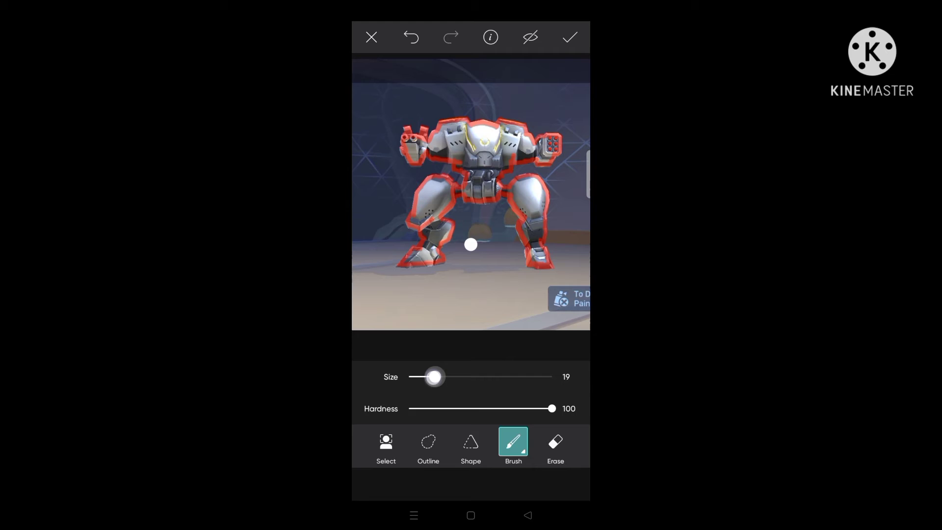
Reduce the brush size and fill the robot's thigh with the red mask
{"action": "mouse_move", "coordinate": [471, 243]}
{"action": "left_mouse_down"}
{"action": "mouse_move", "coordinate": [424, 289]}
{"action": "mouse_move", "coordinate": [413, 339]}
{"action": "left_mouse_up"}
{"action": "left_click_drag", "start_coordinate": [471, 376], "coordinate": [464, 376]}
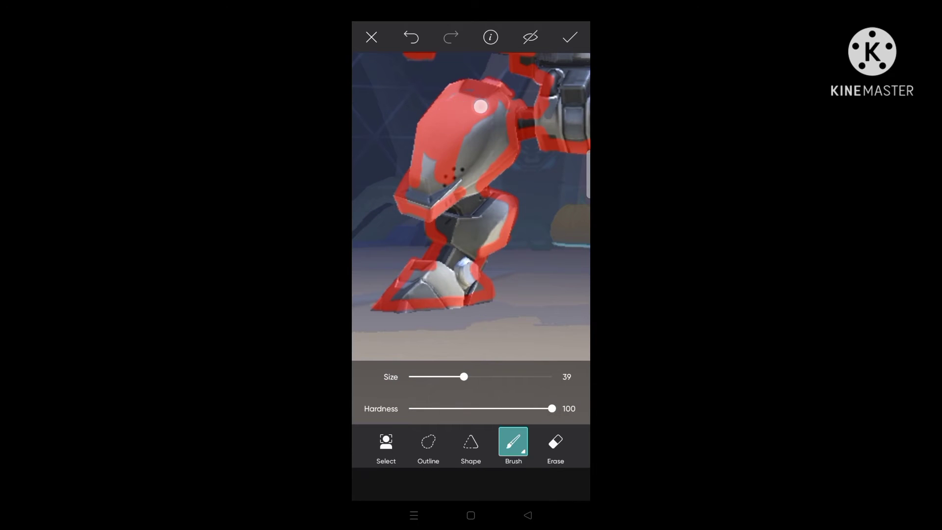
{"action": "left_click_drag", "start_coordinate": [471, 174], "coordinate": [418, 193]}
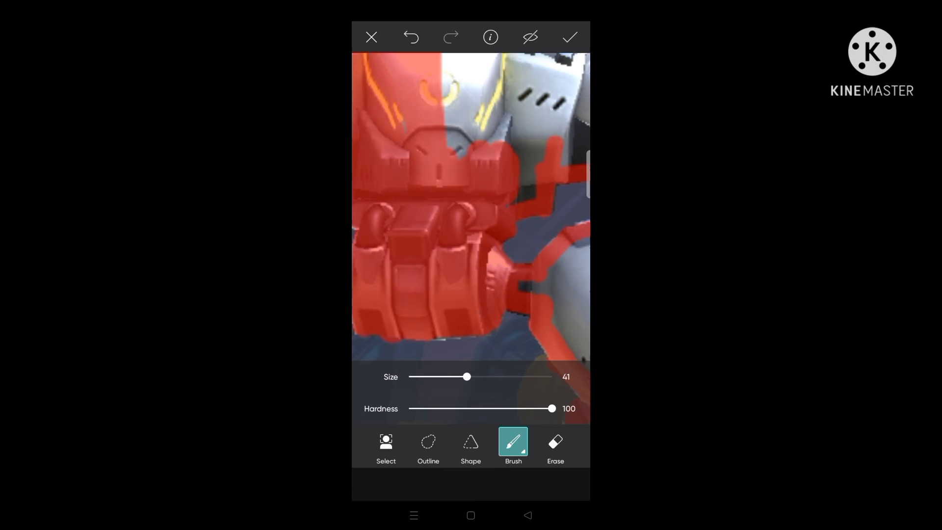
{"action": "mouse_move", "coordinate": [515, 221]}
{"action": "left_mouse_down"}
{"action": "mouse_move", "coordinate": [537, 375]}
{"action": "mouse_move", "coordinate": [425, 238]}
{"action": "mouse_move", "coordinate": [471, 295]}
{"action": "left_mouse_up"}
{"action": "mouse_move", "coordinate": [550, 331]}
{"action": "left_mouse_down"}
{"action": "mouse_move", "coordinate": [504, 304]}
{"action": "mouse_move", "coordinate": [478, 263]}
{"action": "mouse_move", "coordinate": [486, 297]}
{"action": "mouse_move", "coordinate": [505, 242]}
{"action": "mouse_move", "coordinate": [488, 250]}
{"action": "left_mouse_up"}
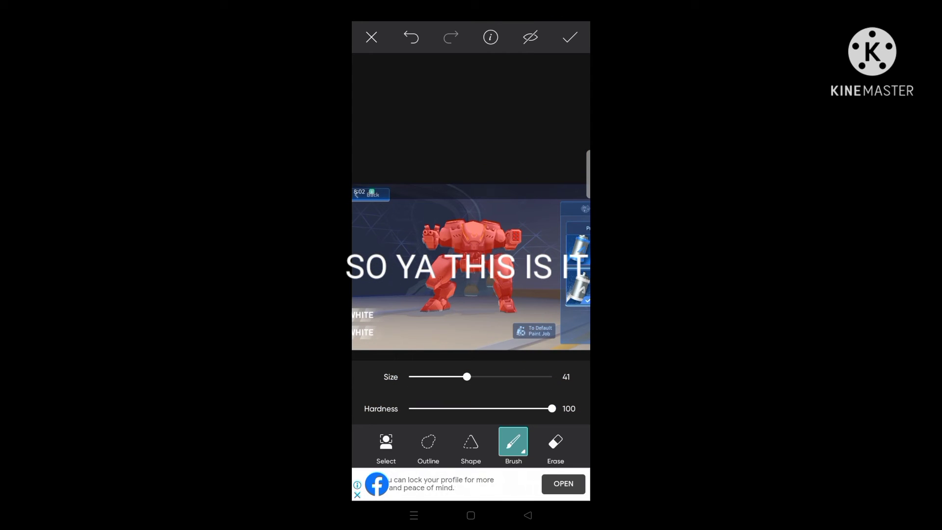
Apply the cutout, enlarge the robot sticker, and shift it slightly lower
{"action": "left_click", "coordinate": [570, 36]}
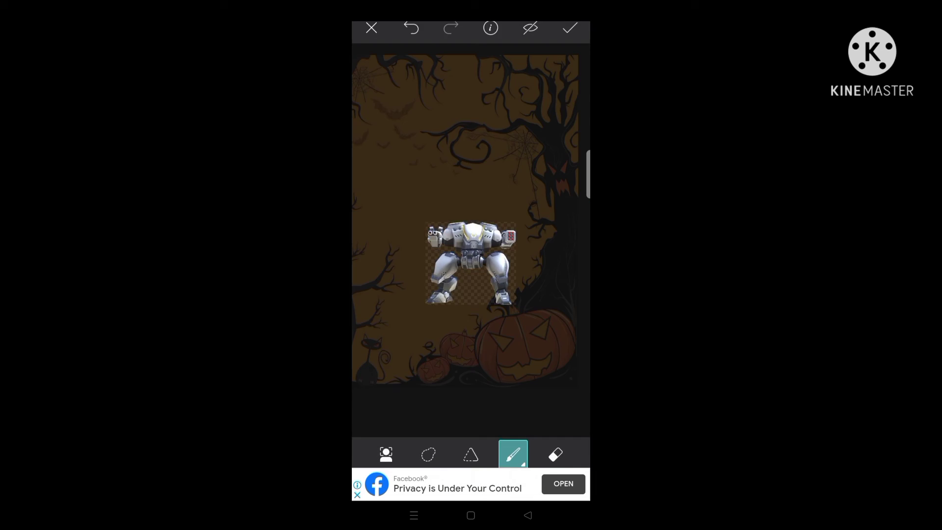
{"action": "left_click_drag", "start_coordinate": [514, 289], "coordinate": [546, 317]}
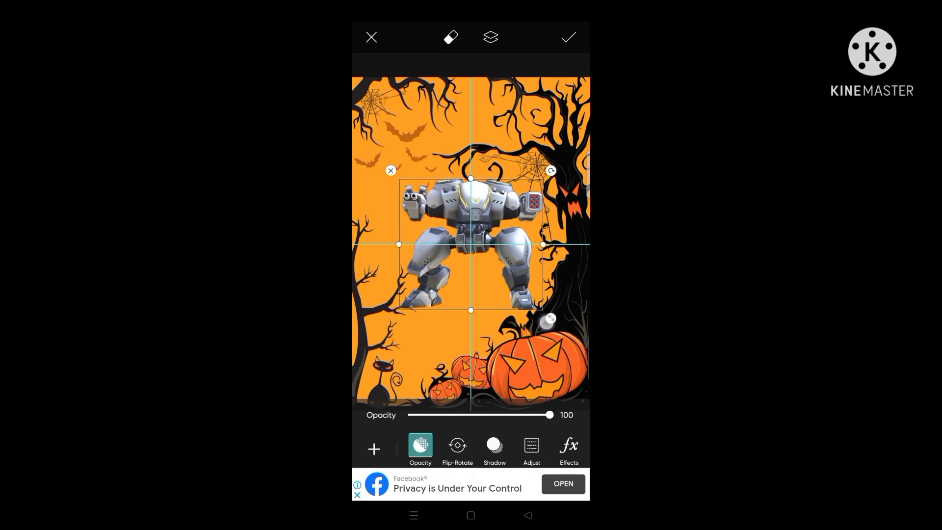
{"action": "mouse_move", "coordinate": [519, 442]}
{"action": "left_mouse_down"}
{"action": "mouse_move", "coordinate": [439, 437]}
{"action": "mouse_move", "coordinate": [575, 463]}
{"action": "left_mouse_up"}
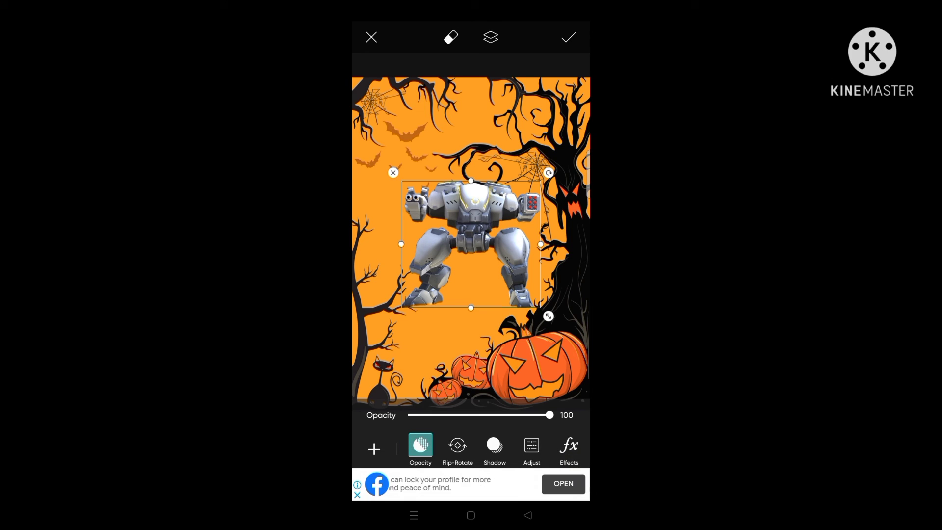
{"action": "left_click_drag", "start_coordinate": [472, 245], "coordinate": [471, 261]}
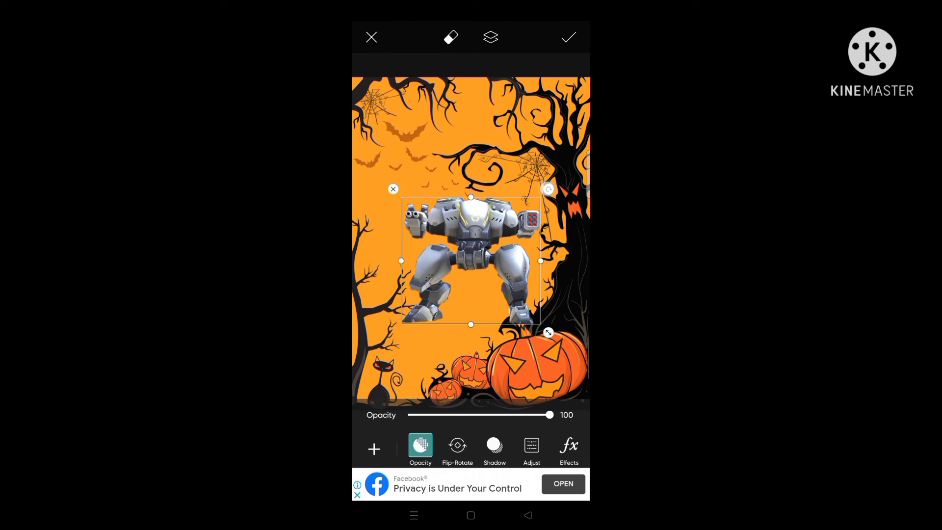